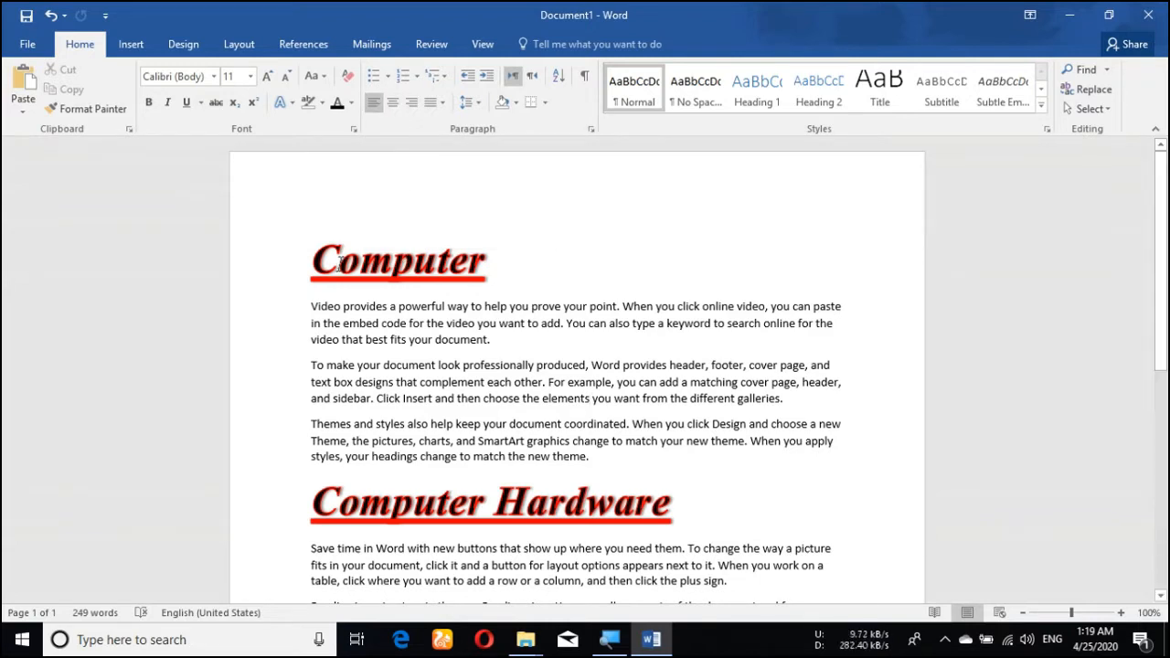
# - Try centre and right alignment on the "Computer" heading, ending with left alignment
pyautogui.moveTo(315, 260); pyautogui.dragTo(489, 266)
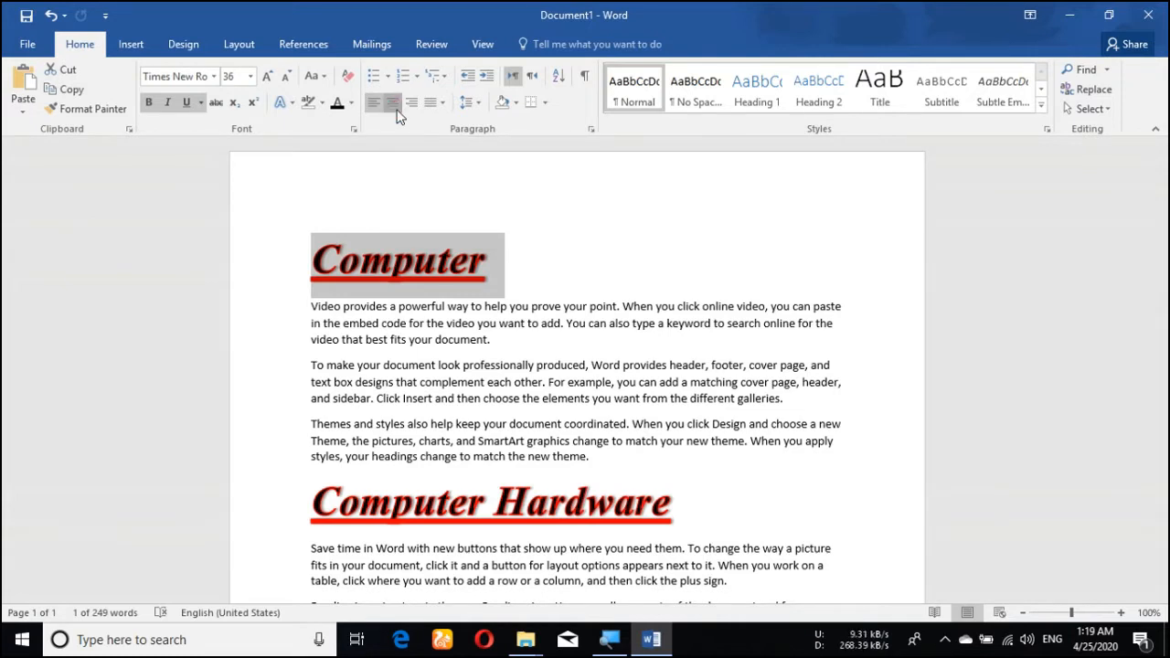
pyautogui.click(395, 108)
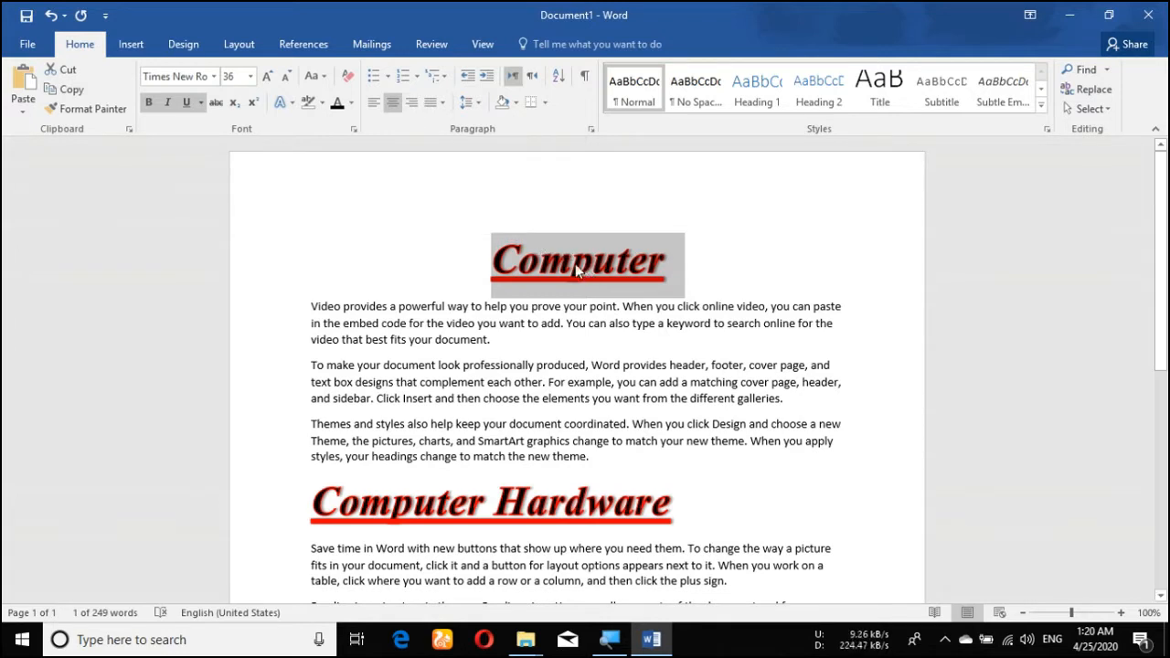
pyautogui.click(413, 103)
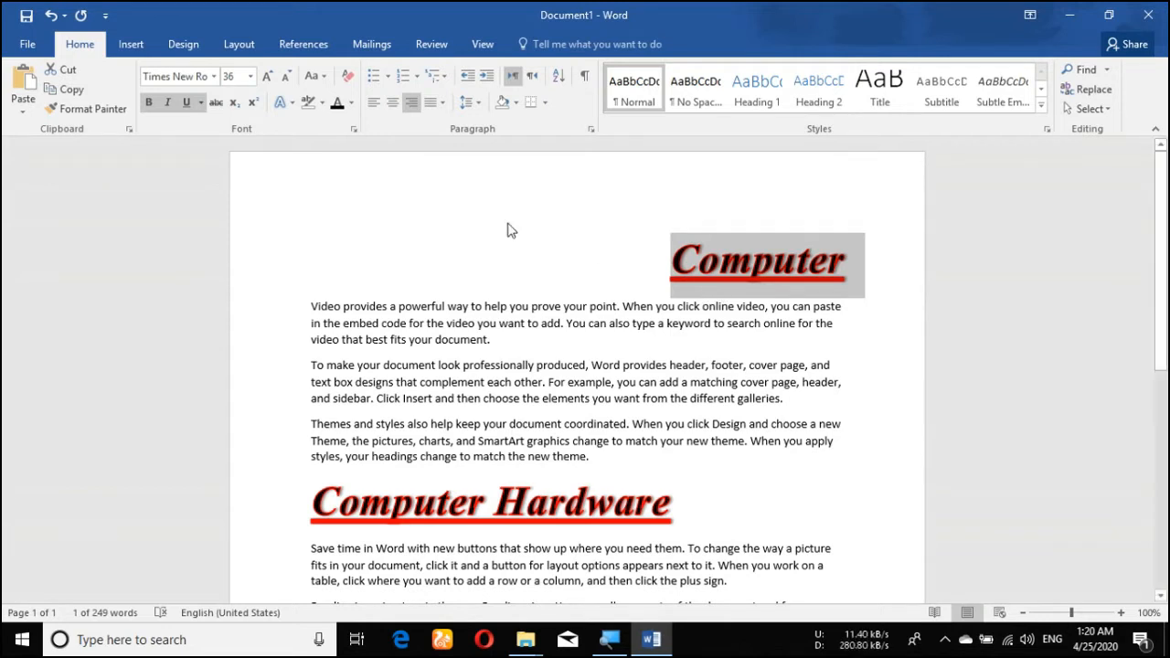
pyautogui.click(375, 108)
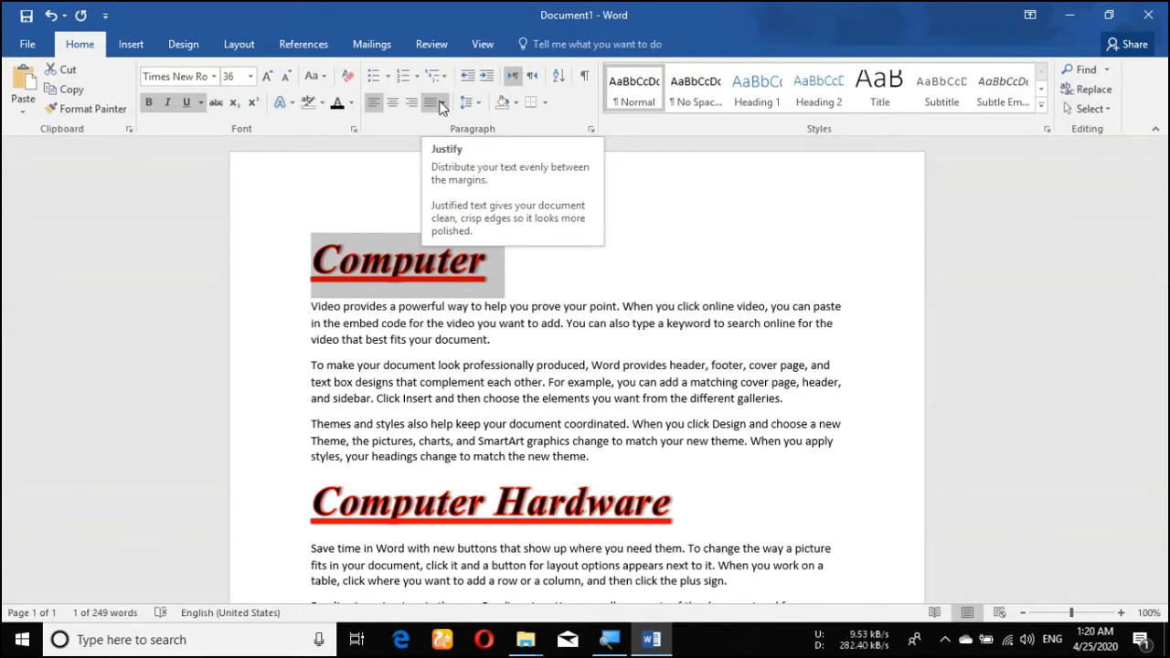
# - Justify the three paragraphs under the "Computer" heading
pyautogui.click(312, 313)
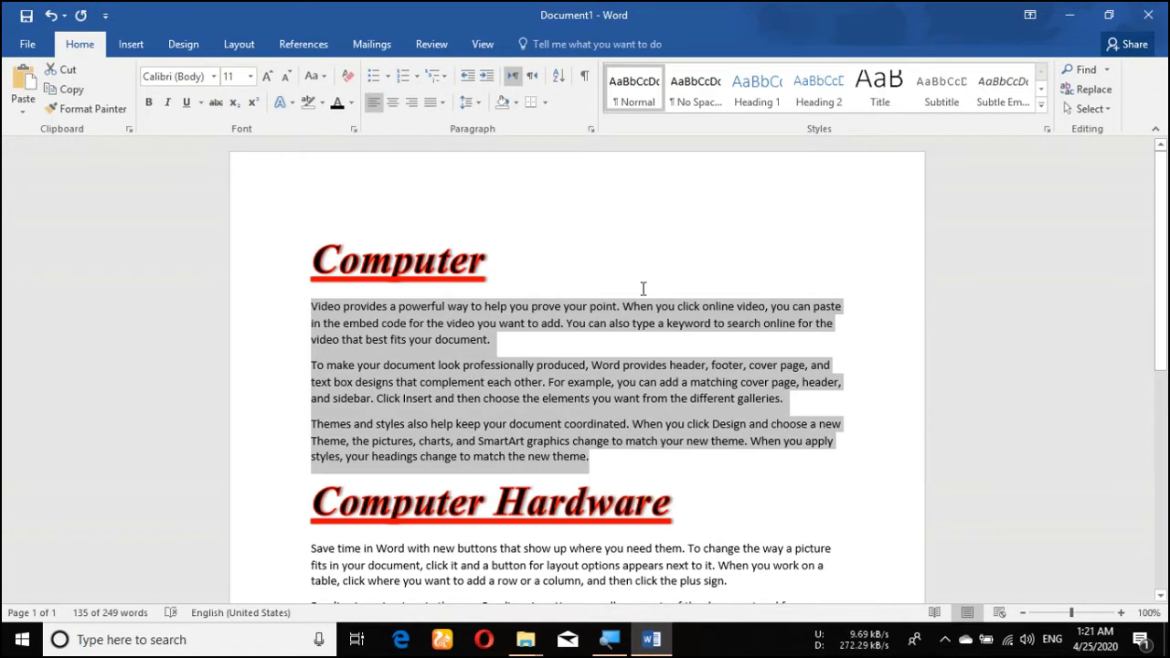
pyautogui.click(445, 108)
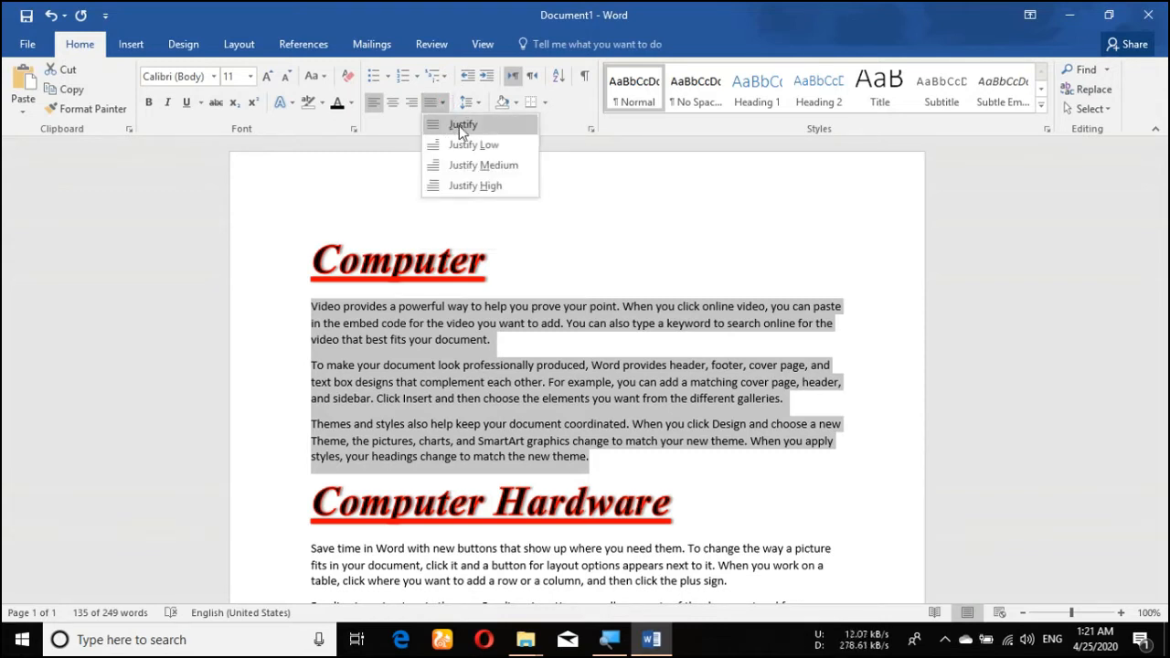
pyautogui.click(463, 127)
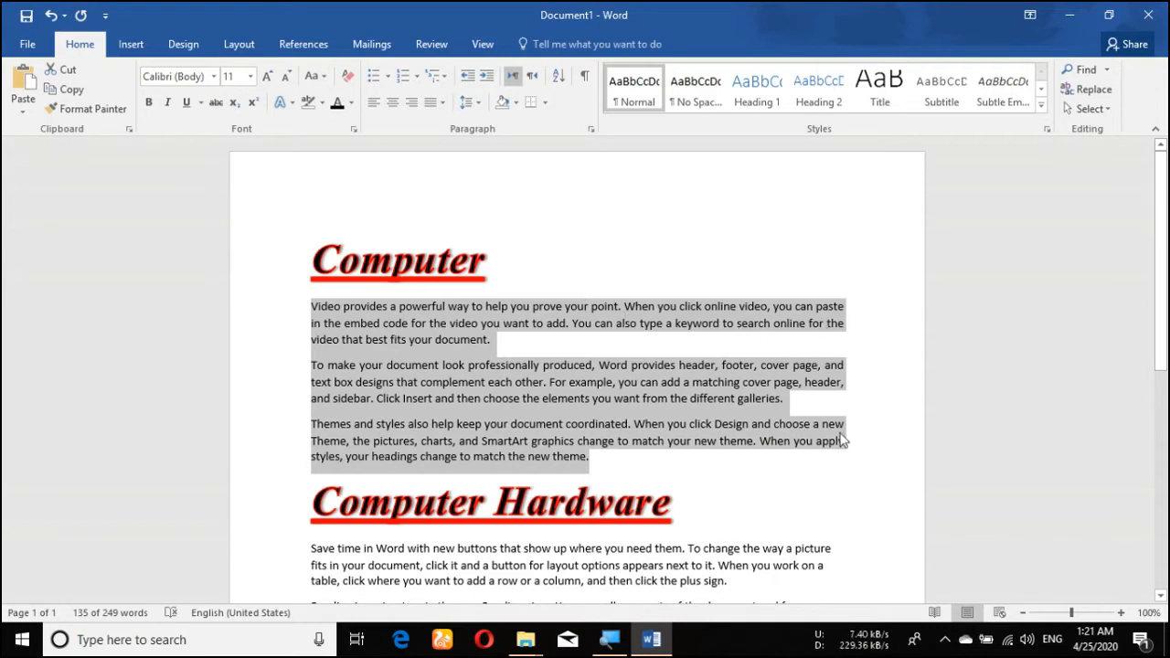
# - Try Justify Low, Justify Medium and Justify High on the three selected paragraphs, ending with standard Justify
pyautogui.click(445, 107)
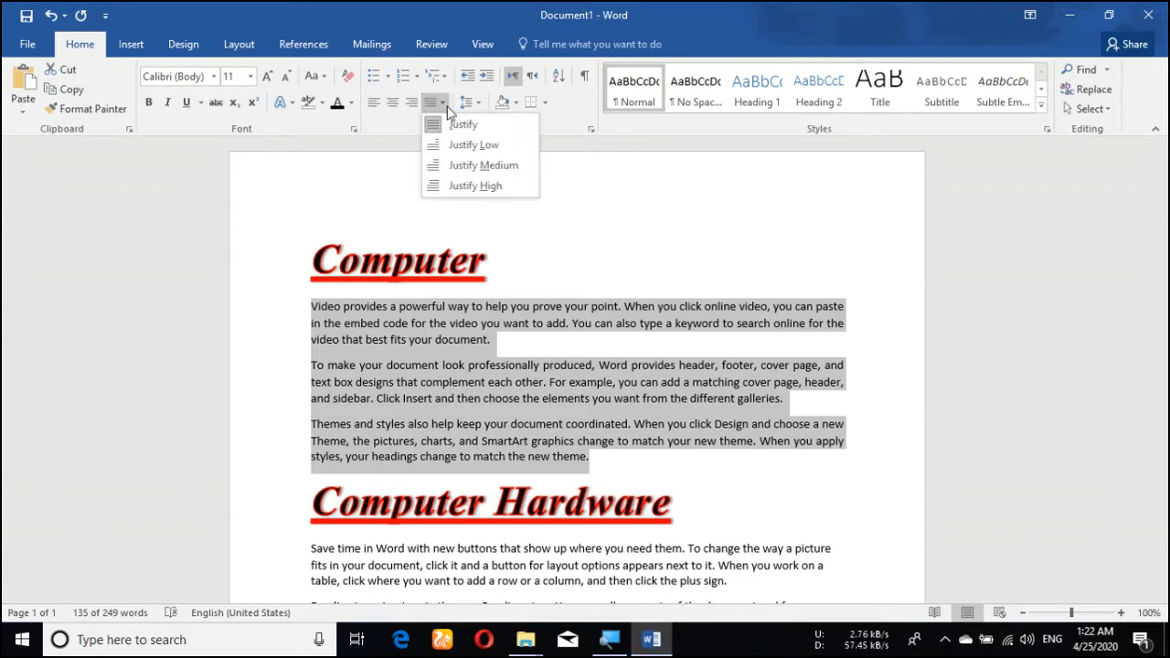
pyautogui.click(474, 146)
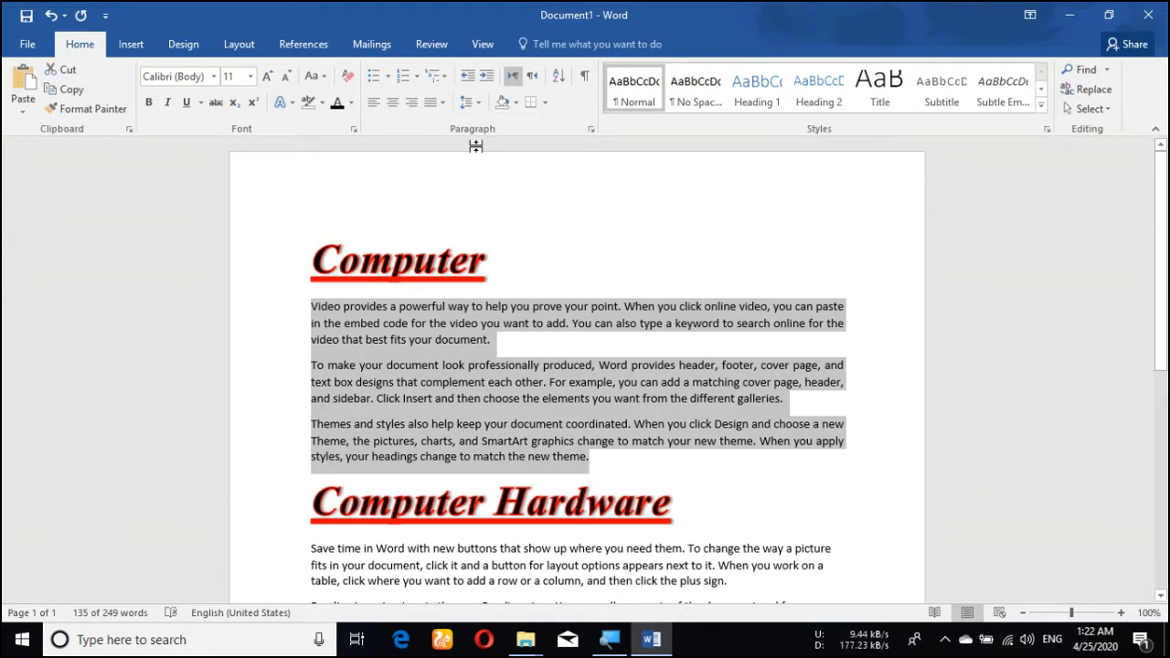
pyautogui.click(445, 102)
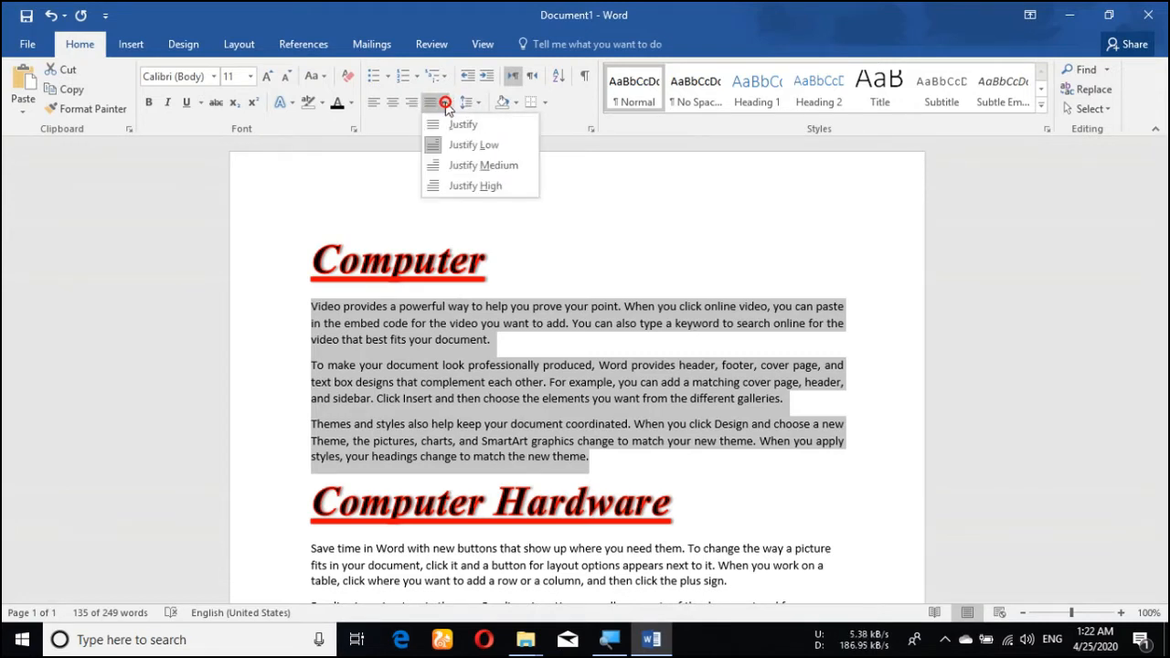
pyautogui.click(460, 167)
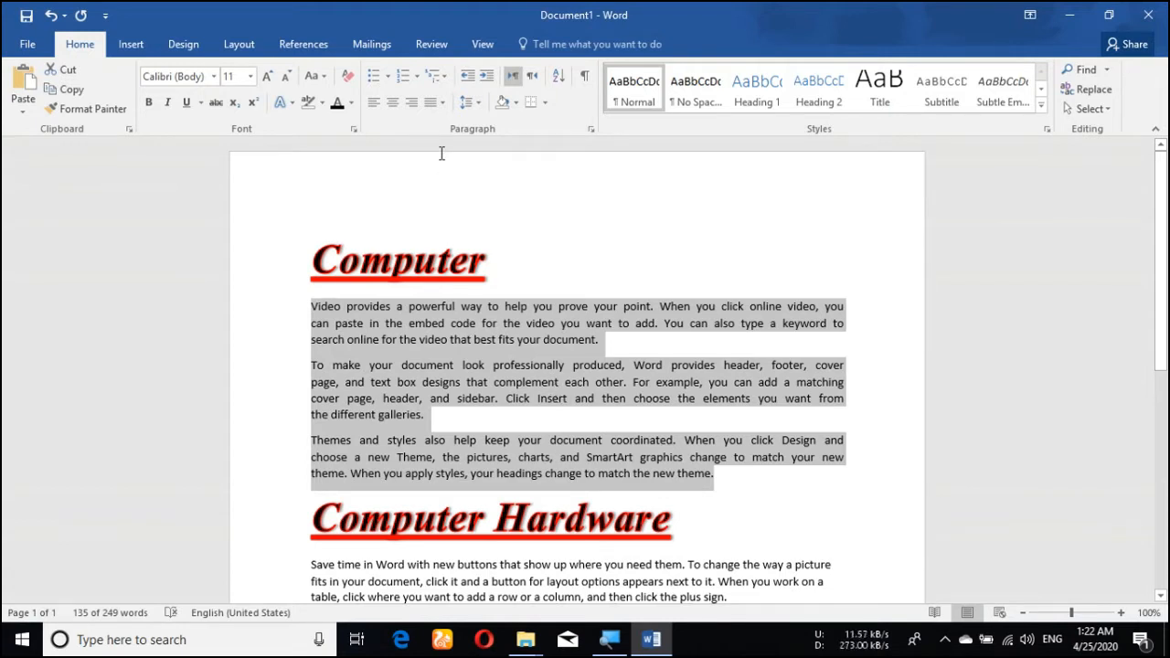
pyautogui.click(445, 108)
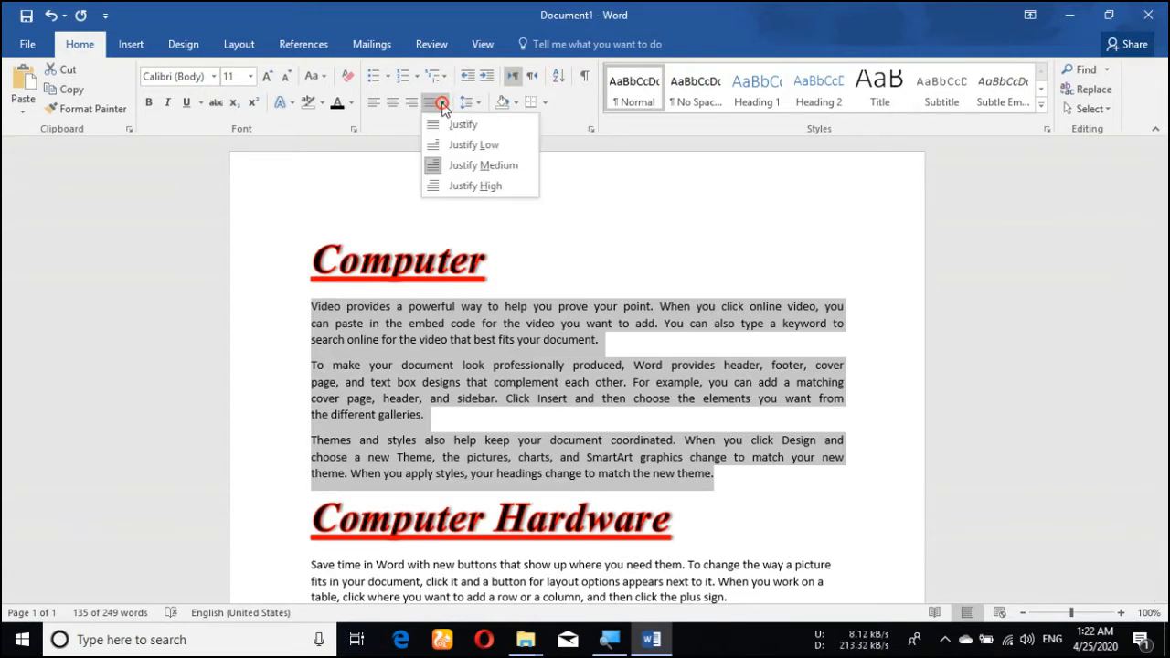
pyautogui.click(491, 186)
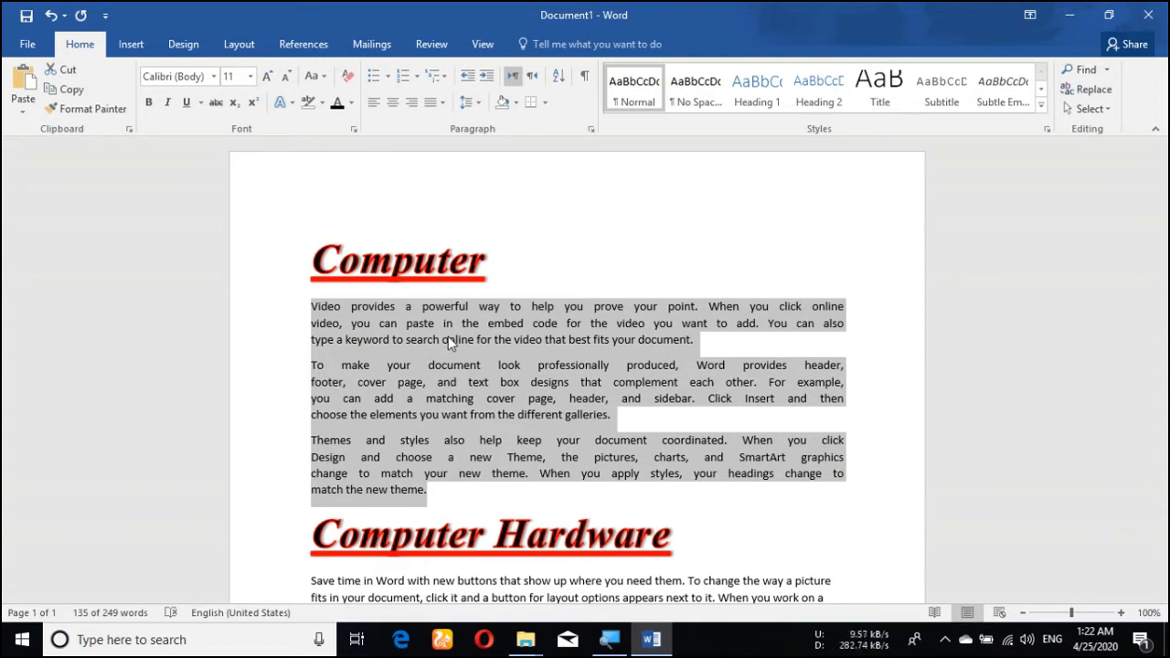
pyautogui.click(441, 102)
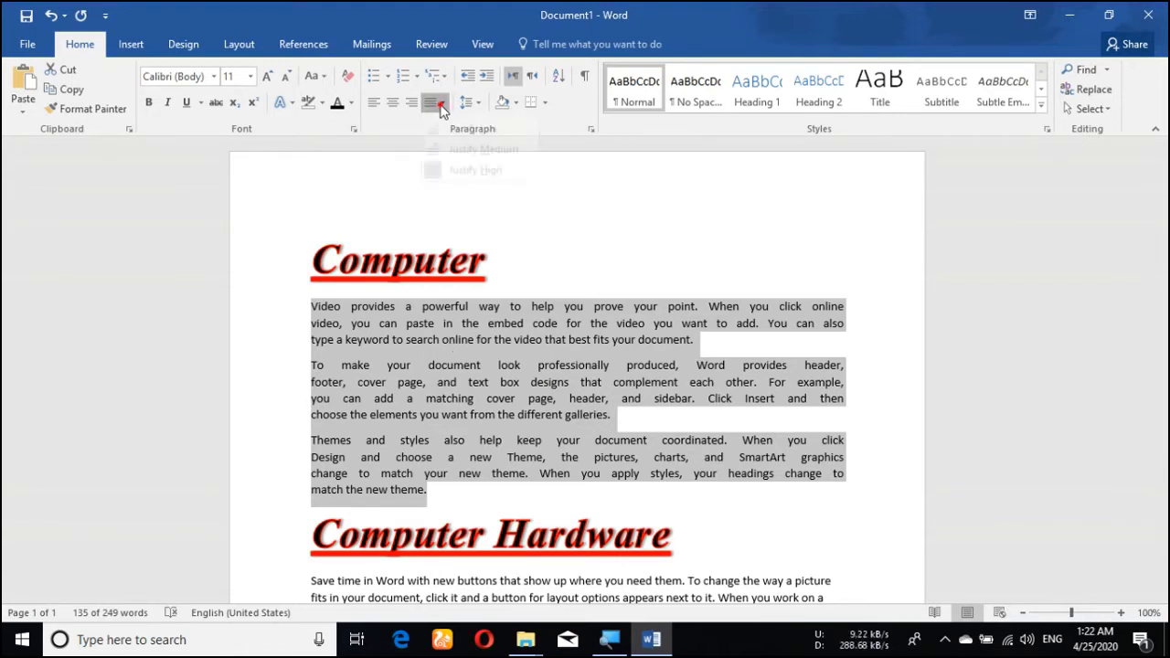
pyautogui.click(455, 127)
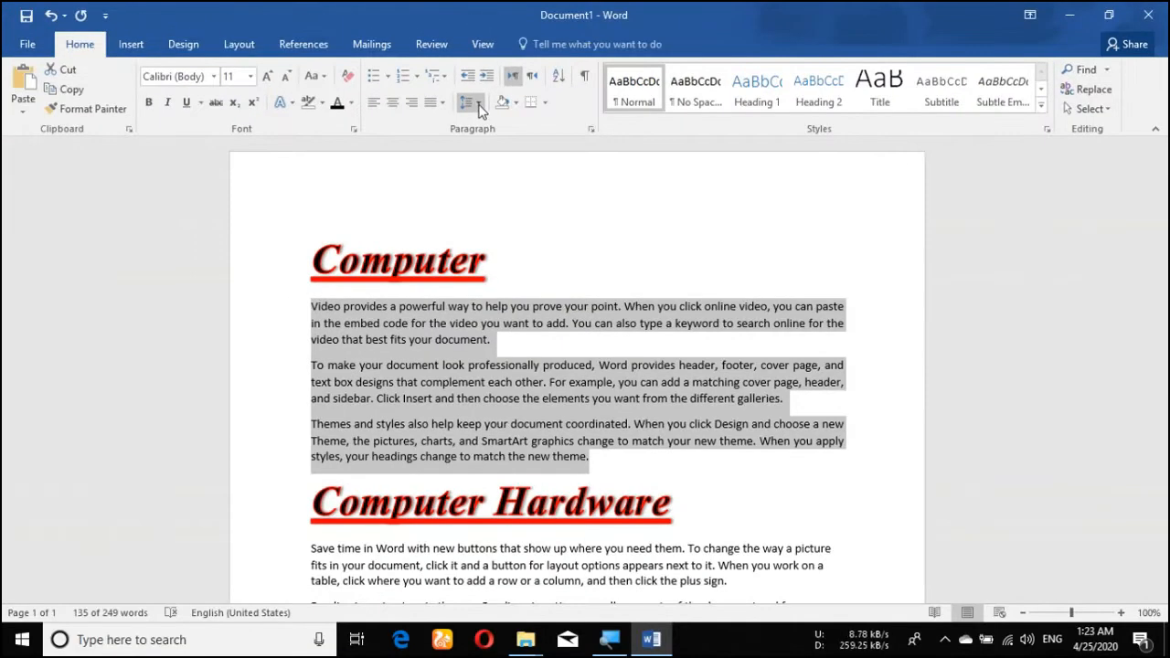
# - Remove the space after the three selected paragraphs and add space before them
pyautogui.click(478, 103)
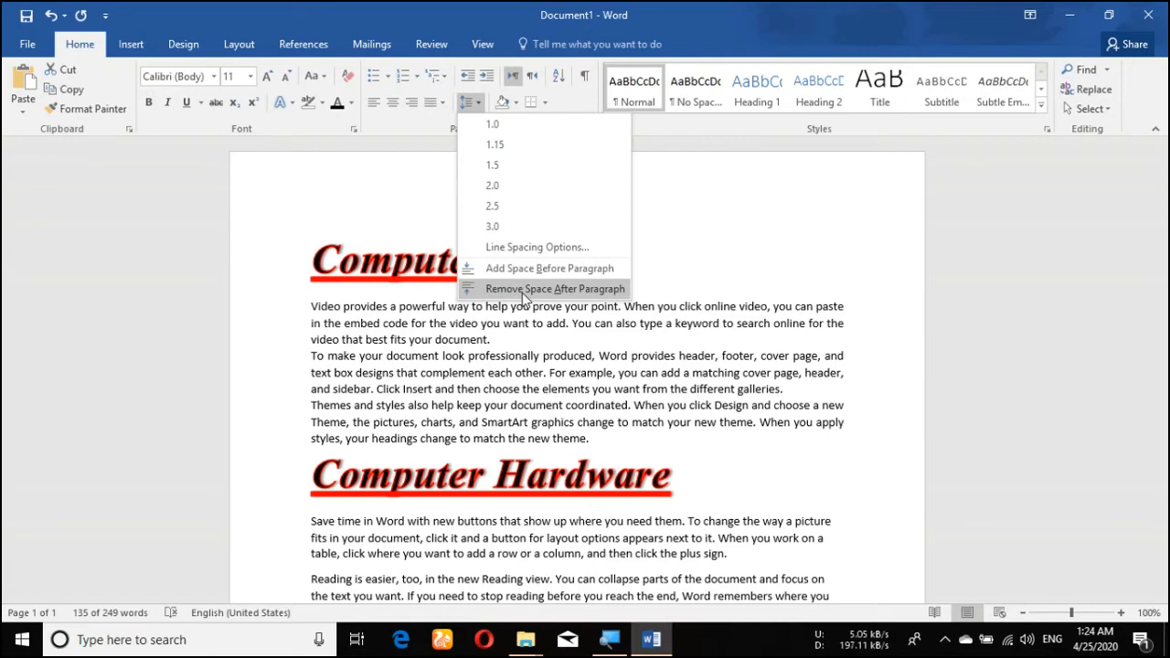
pyautogui.click(522, 293)
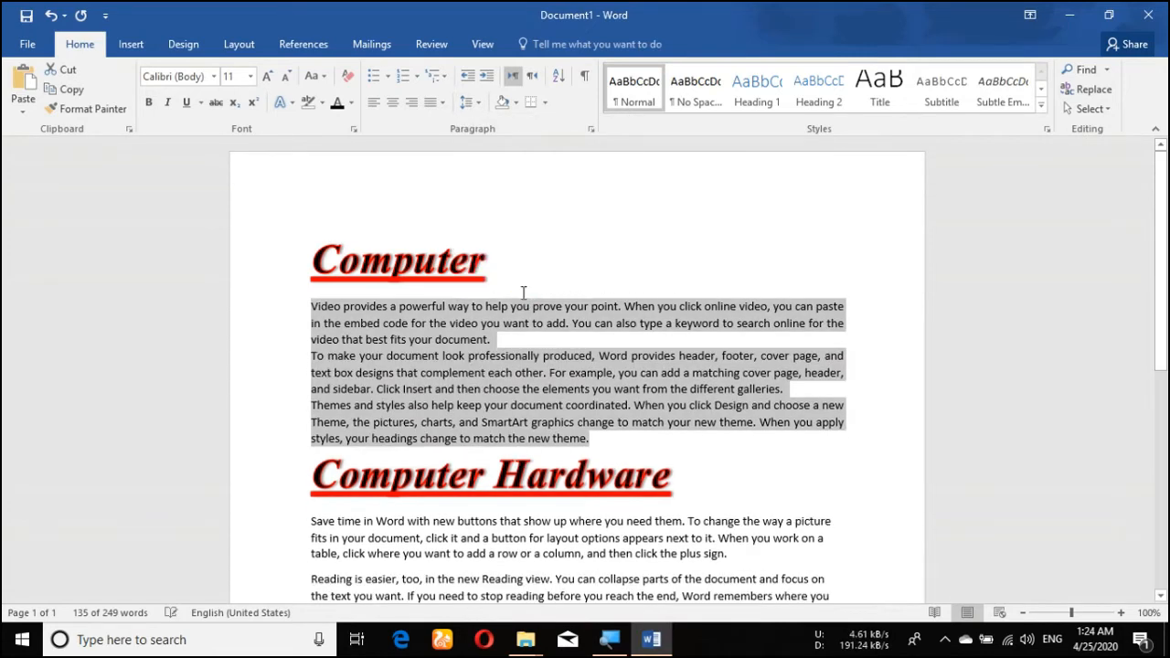
pyautogui.click(480, 105)
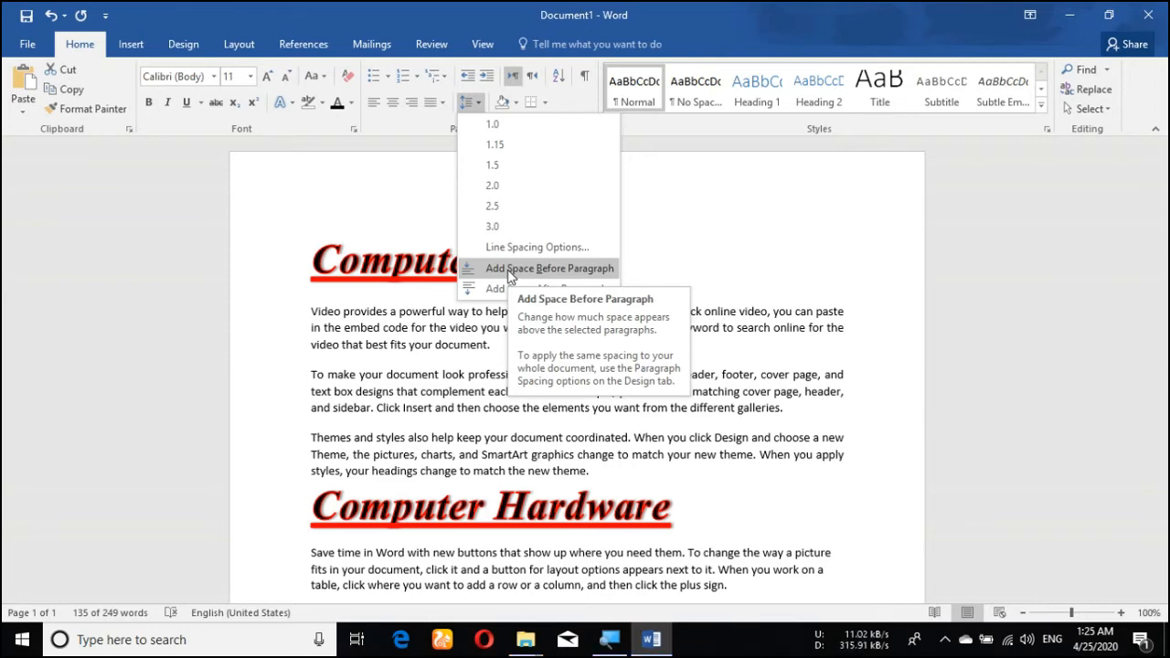
pyautogui.click(510, 269)
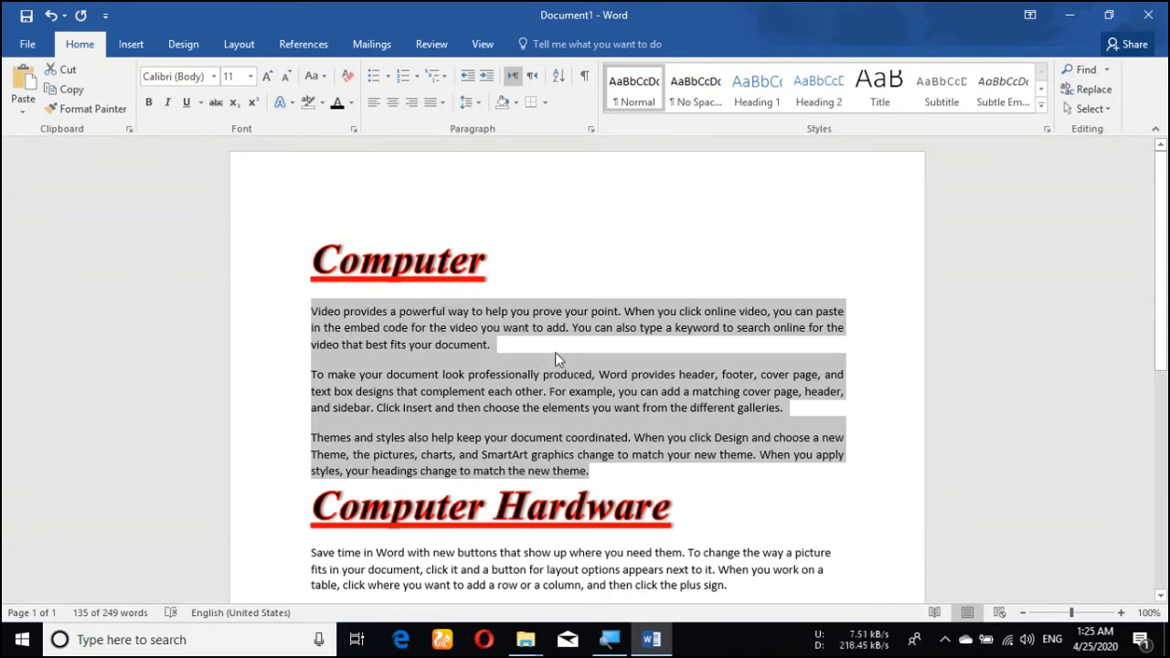
# - Remove the space before the three selected paragraphs and add space after them
pyautogui.click(469, 103)
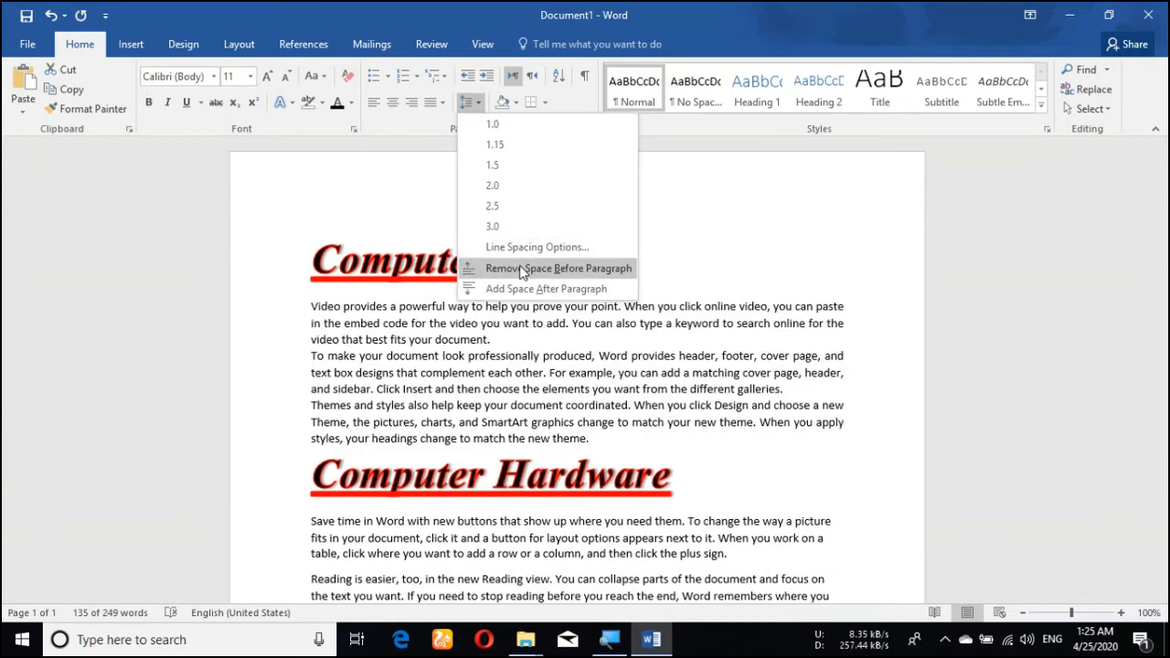
pyautogui.click(522, 269)
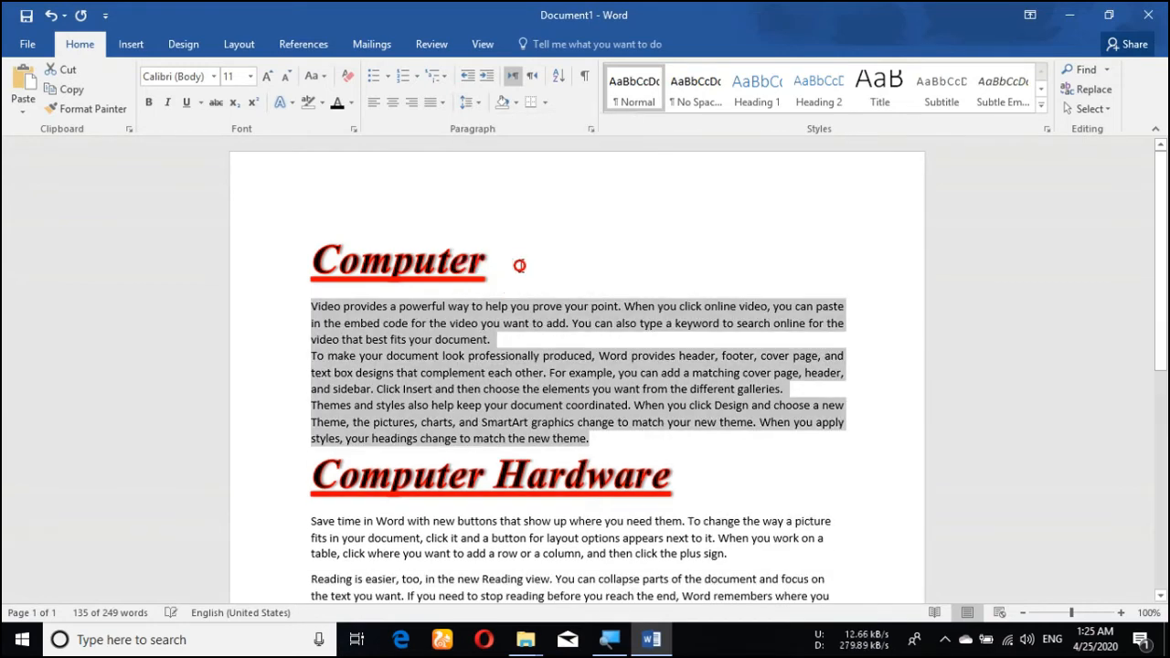
pyautogui.click(472, 107)
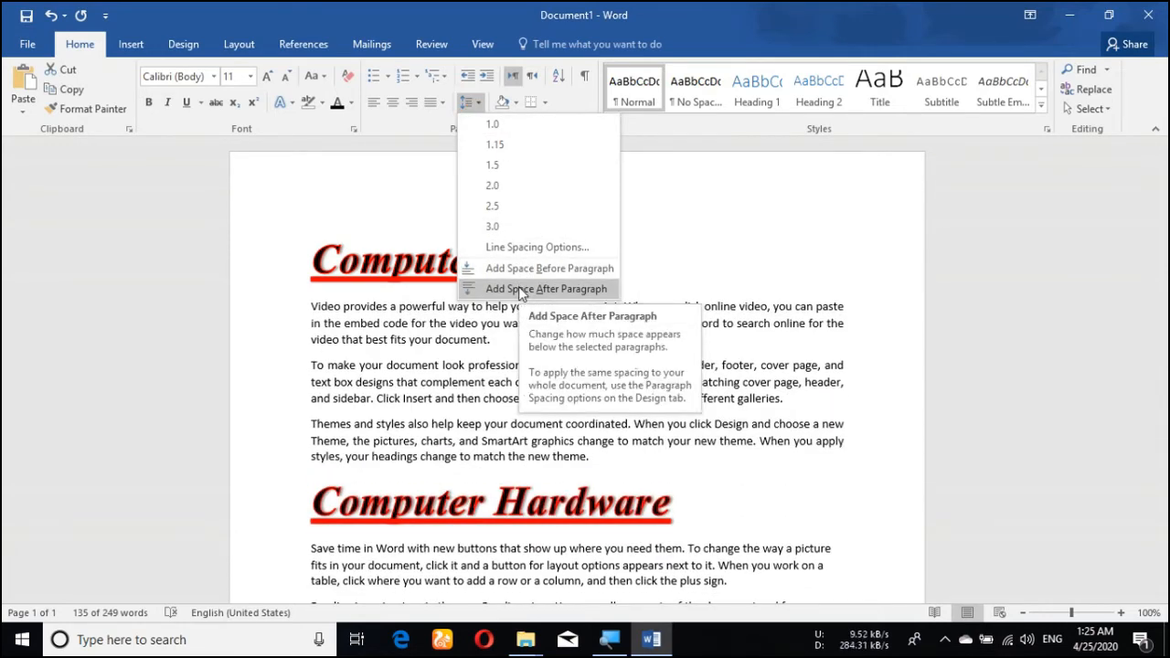
pyautogui.click(519, 288)
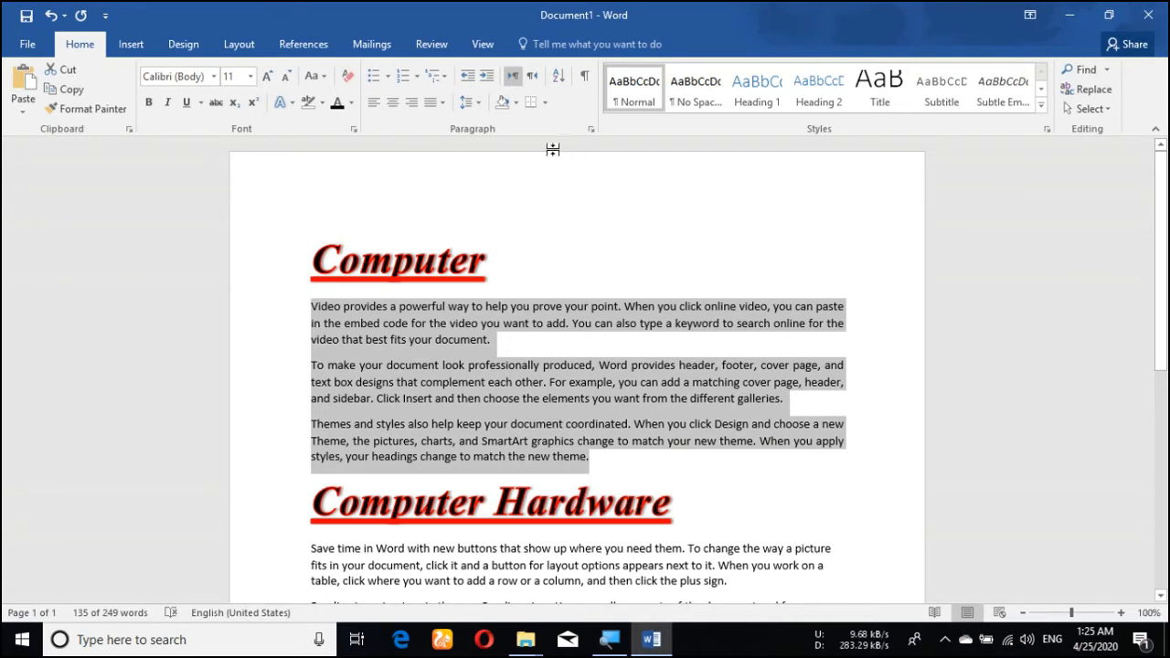
pyautogui.click(548, 325)
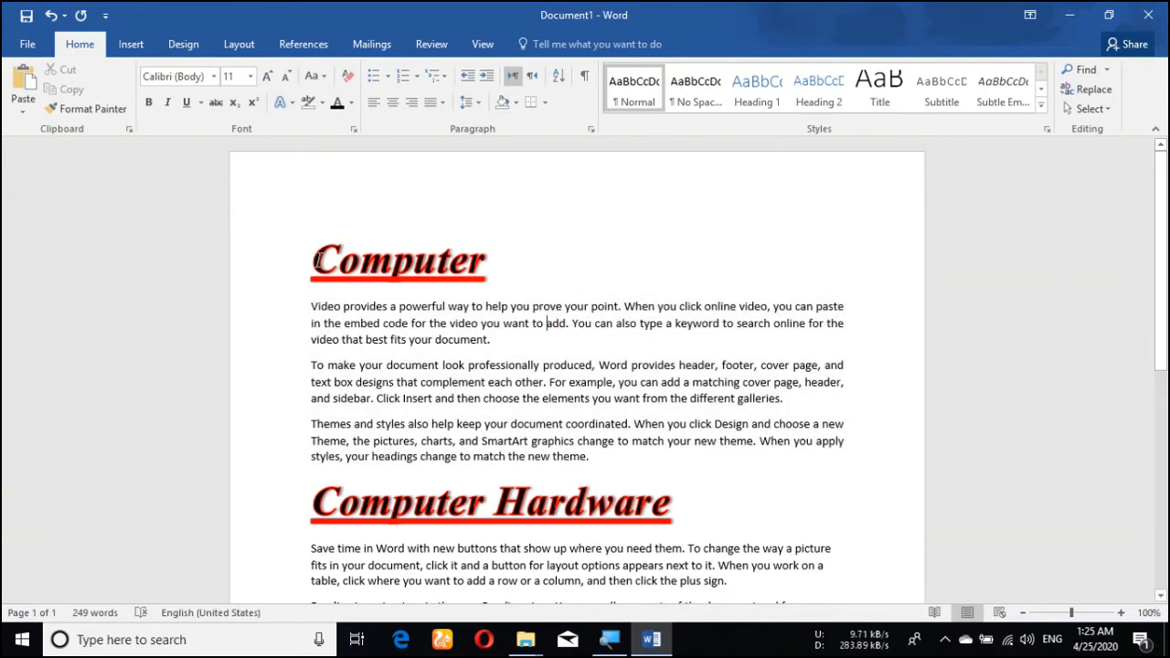
# - Shade the "Computer" heading paragraph with the standard light green colour
pyautogui.moveTo(313, 260); pyautogui.dragTo(508, 267)
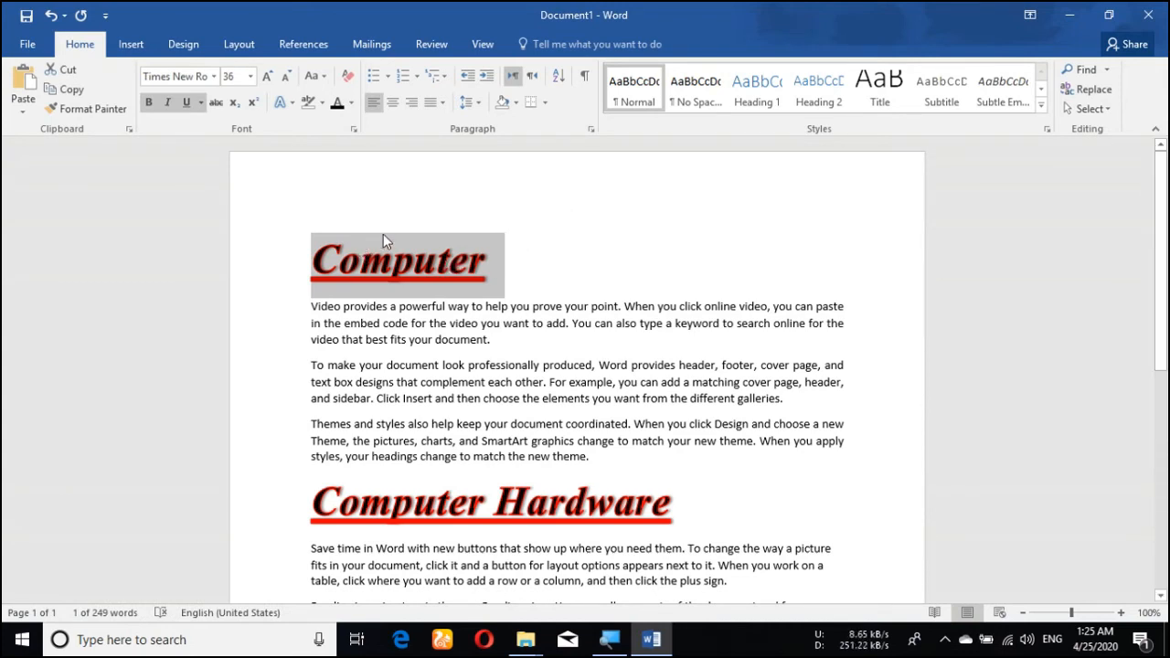
pyautogui.click(518, 104)
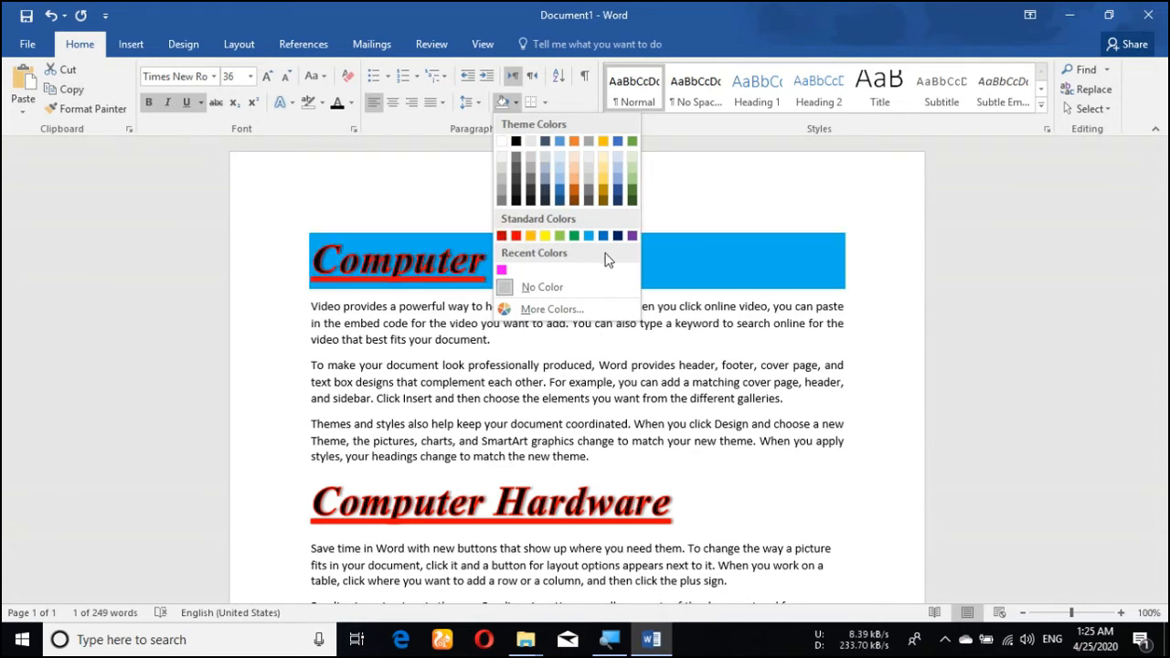
pyautogui.click(560, 236)
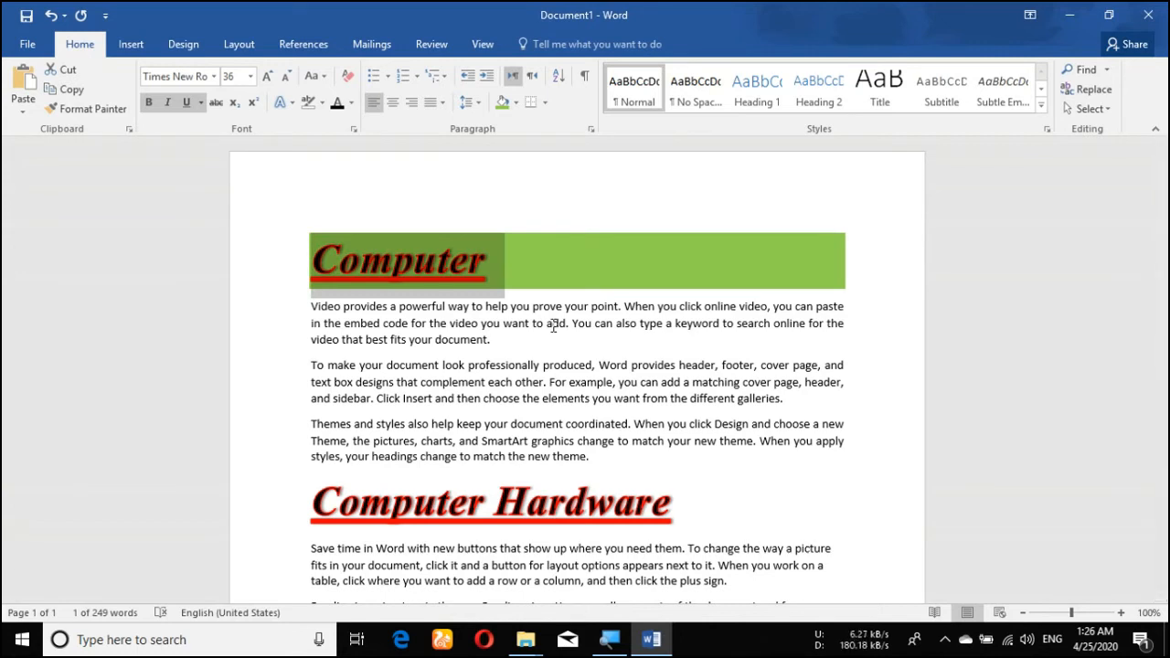
pyautogui.click(663, 289)
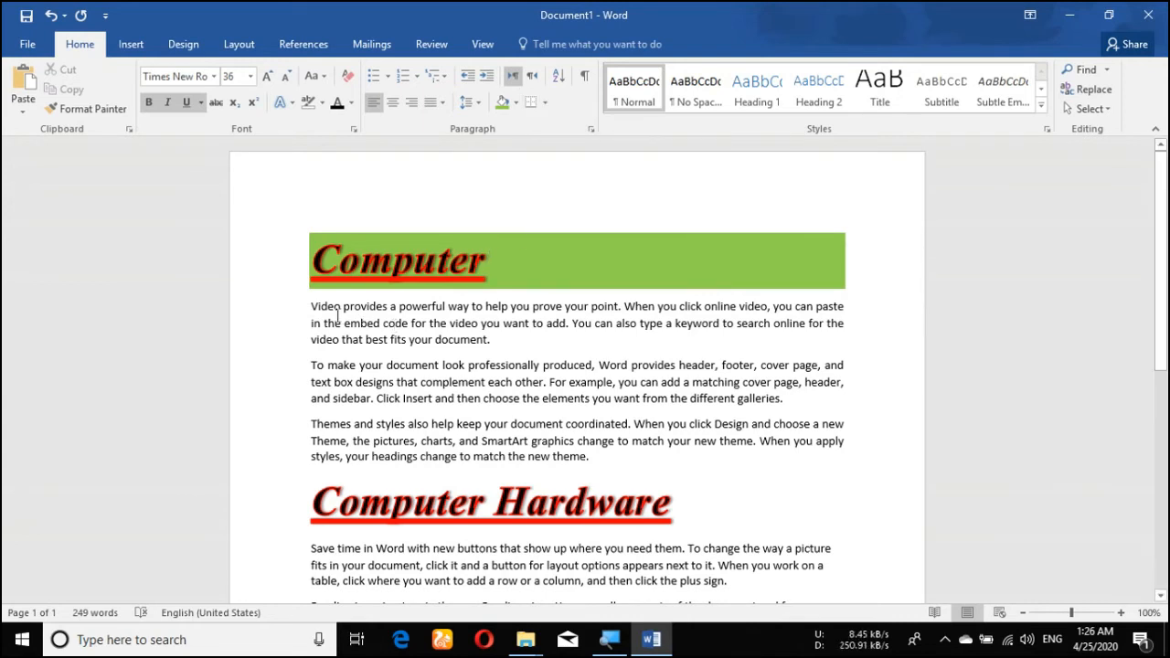
# - Apply outside borders around the first two paragraphs under the "Computer" heading
pyautogui.moveTo(311, 308); pyautogui.dragTo(783, 399)
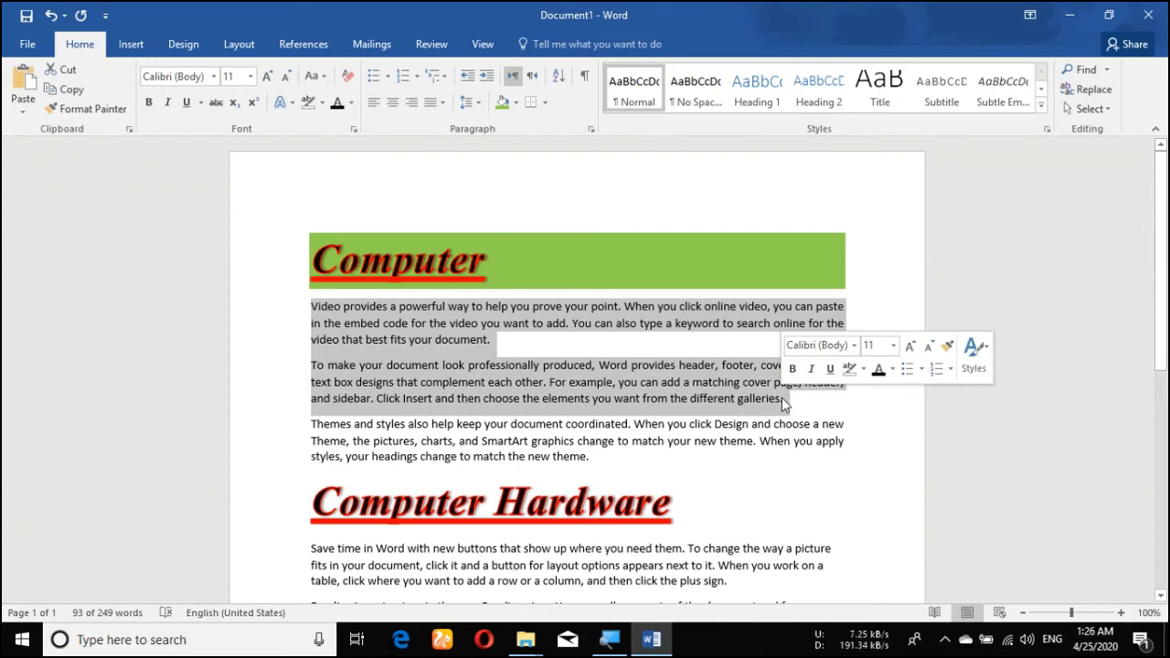
pyautogui.click(546, 105)
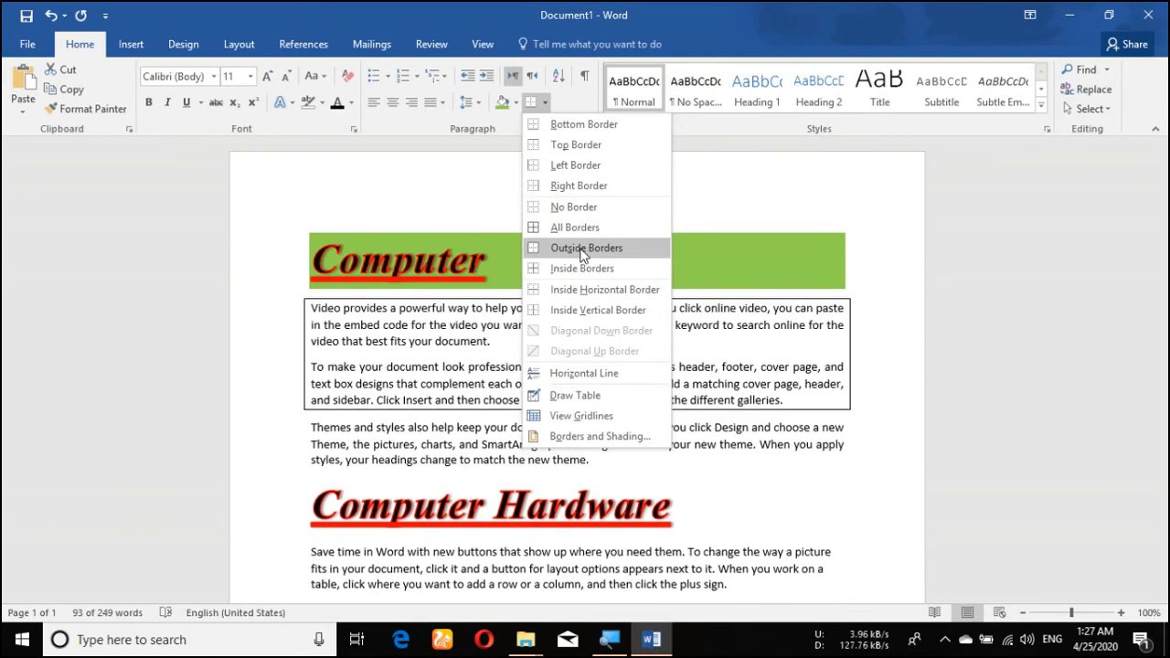
pyautogui.press('Escape')
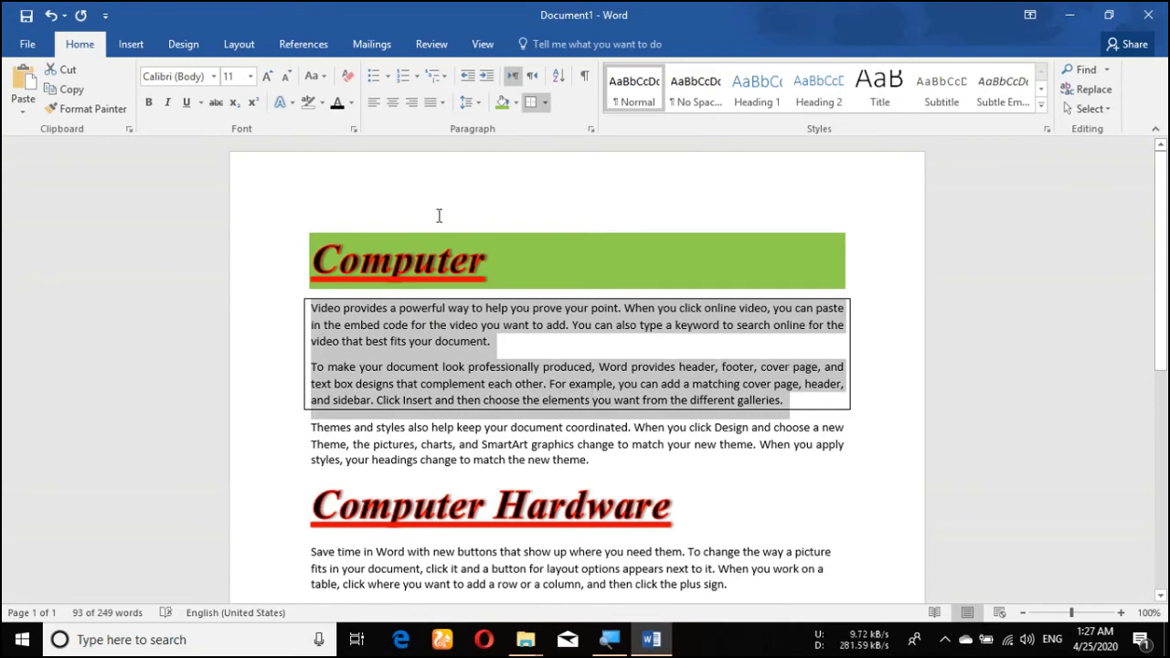
pyautogui.click(546, 108)
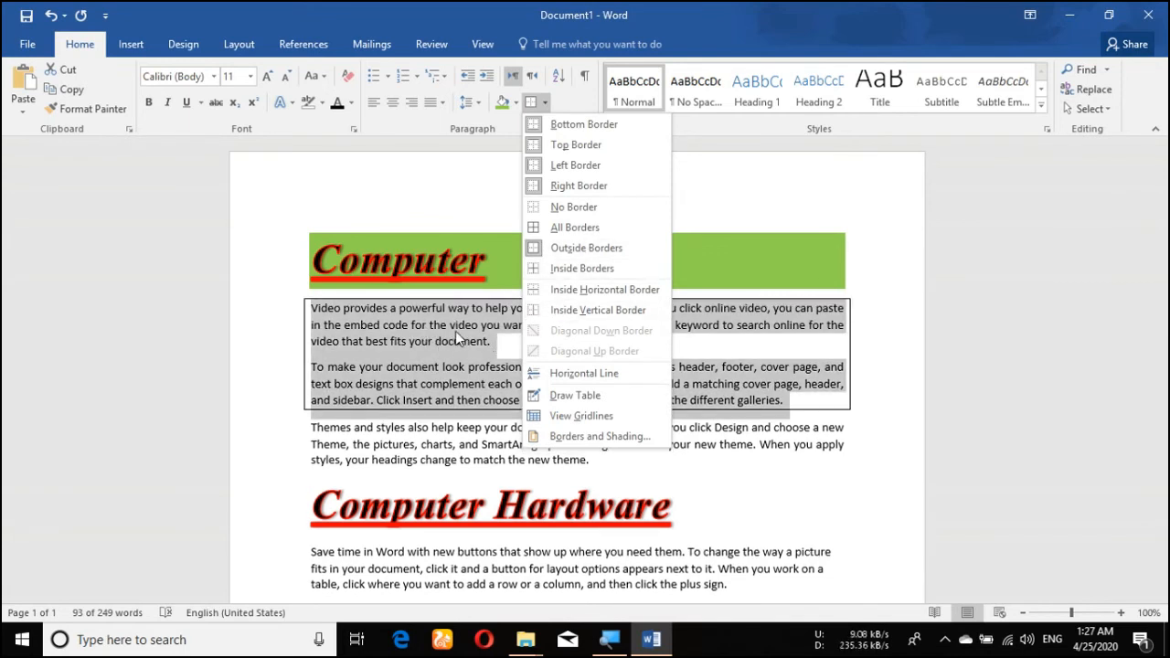
pyautogui.click(314, 312)
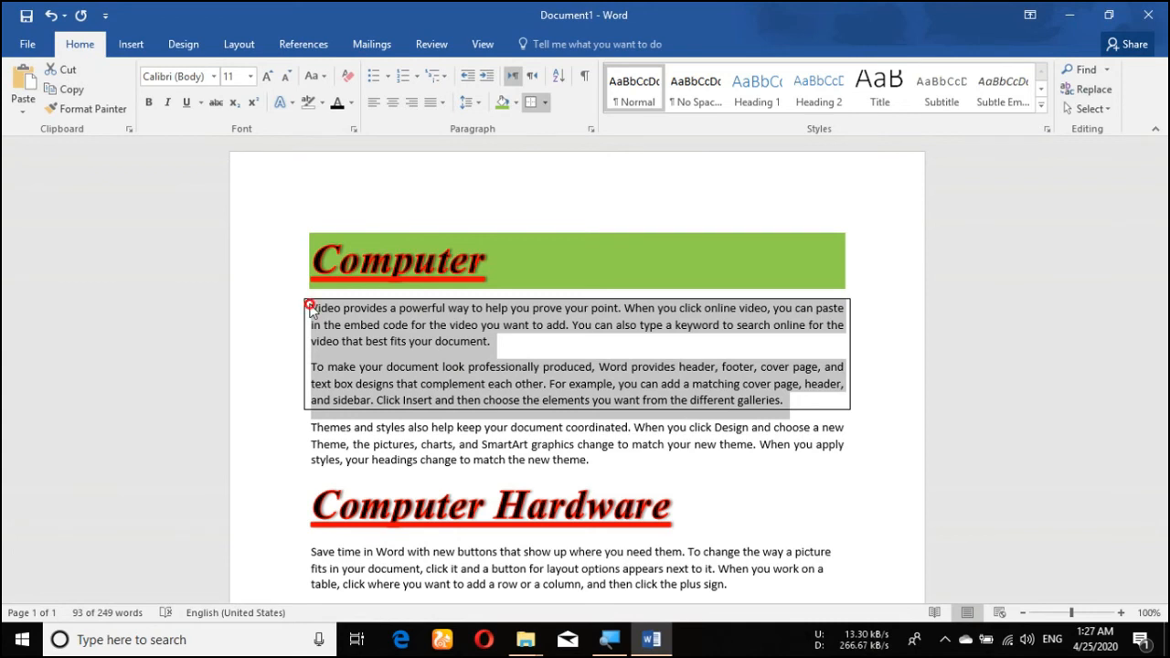
# - Try inside borders on the first three paragraphs under the "Computer" heading
pyautogui.click(311, 307)
pyautogui.moveTo(311, 307); pyautogui.dragTo(603, 460)
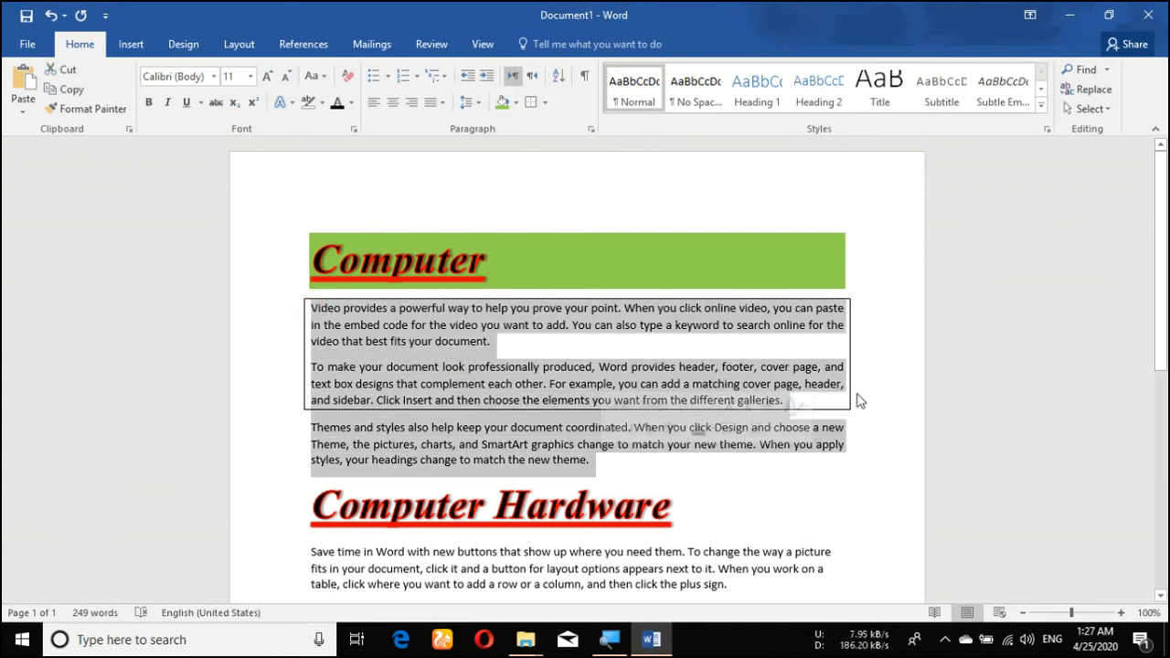
pyautogui.click(545, 106)
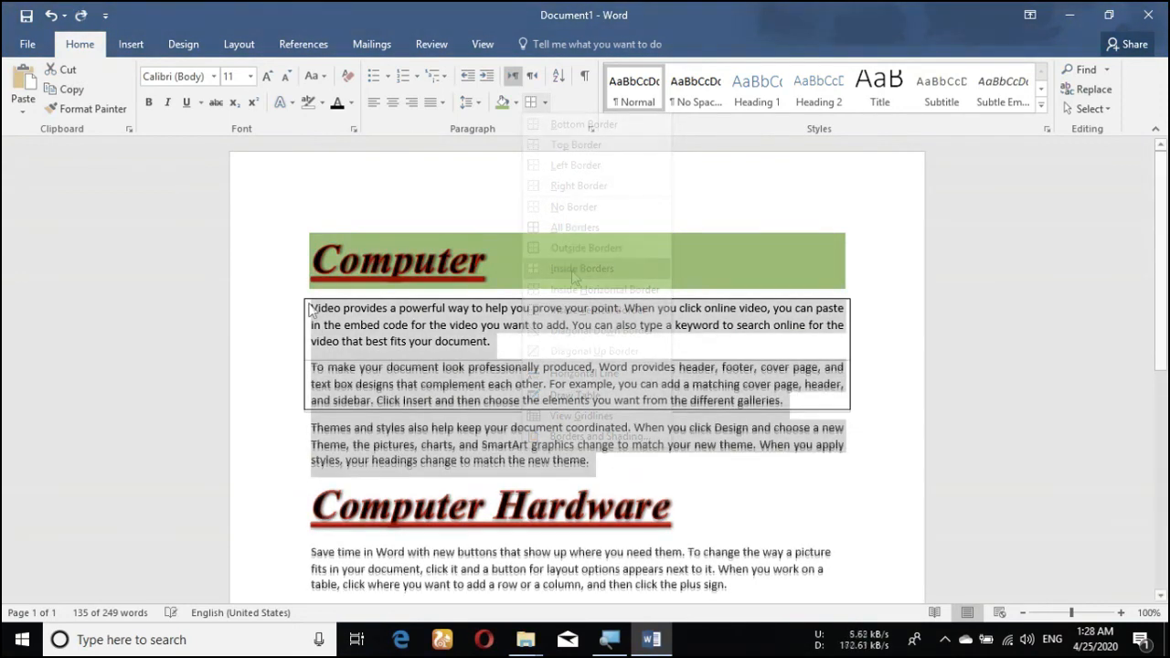
pyautogui.moveTo(311, 309); pyautogui.dragTo(327, 329)
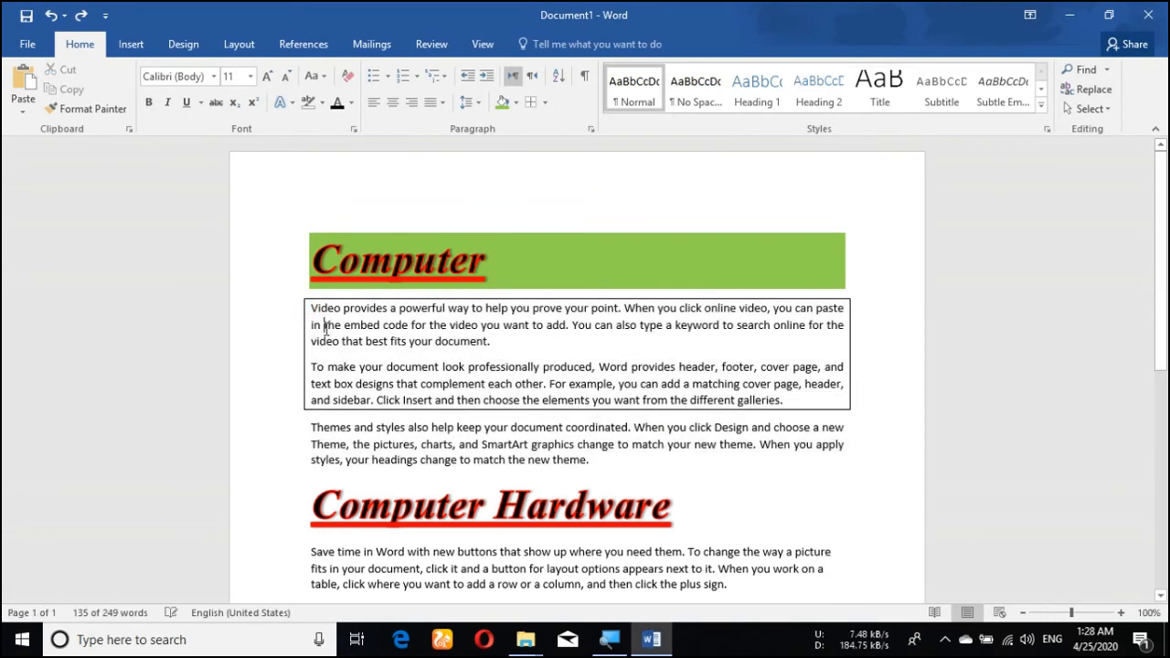
# - Undo the outside borders and apply inside borders from the first paragraph under "Computer" through the "Computer Hardware" heading
pyautogui.hotkey('ctrl', 'z')
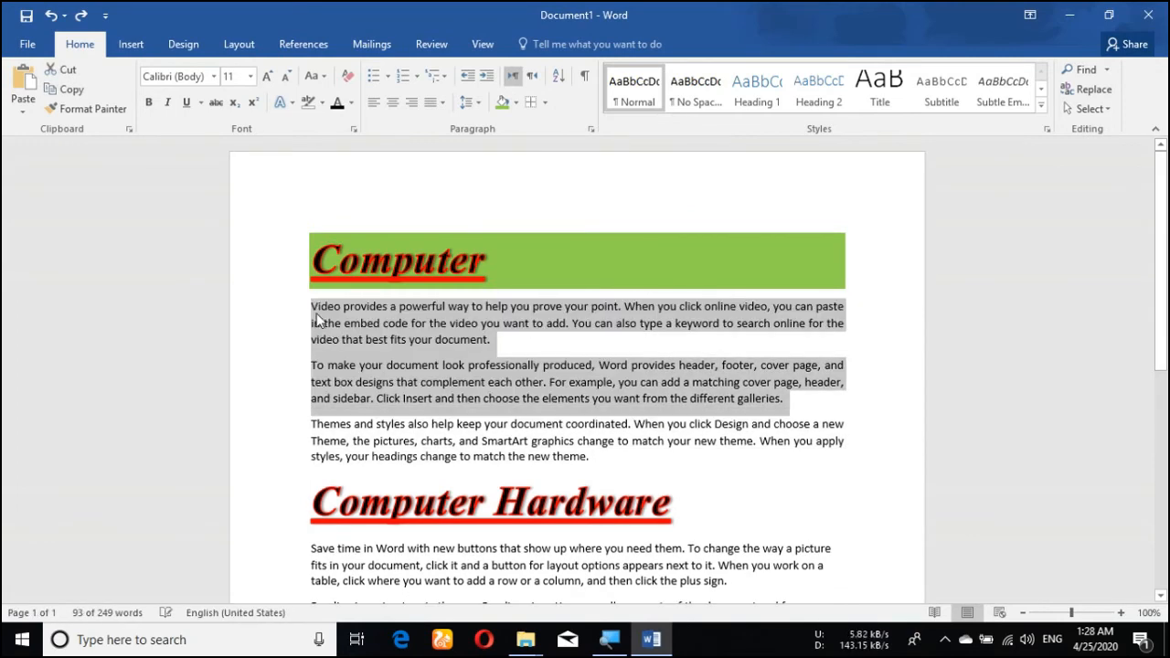
pyautogui.click(311, 308)
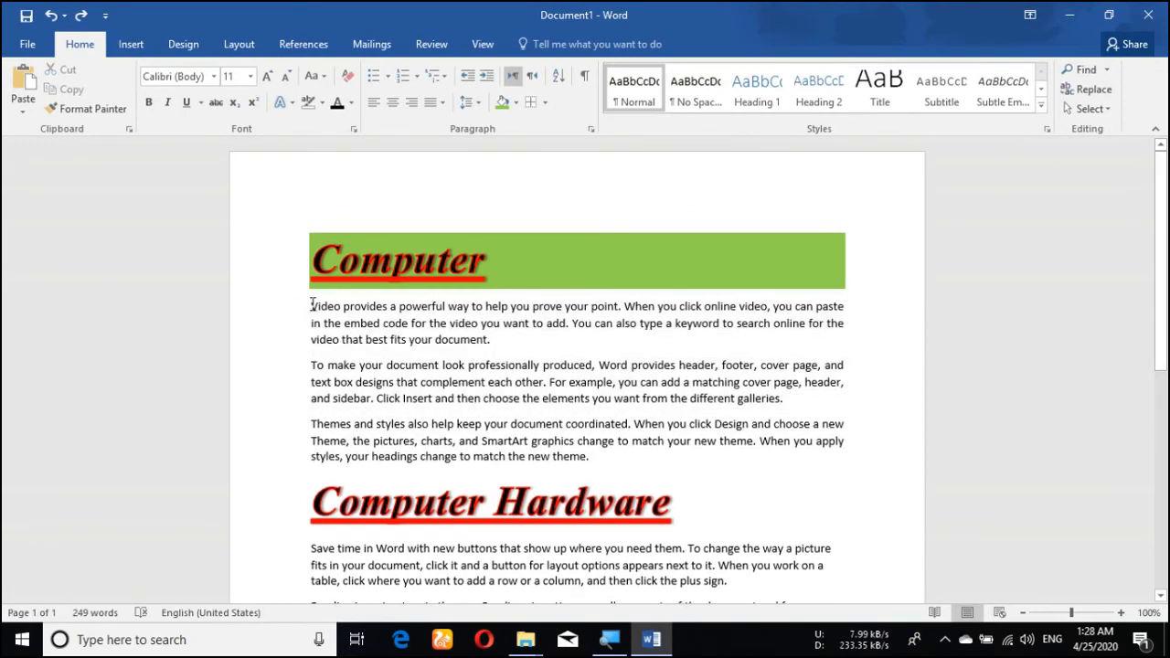
pyautogui.moveTo(311, 307); pyautogui.dragTo(654, 485)
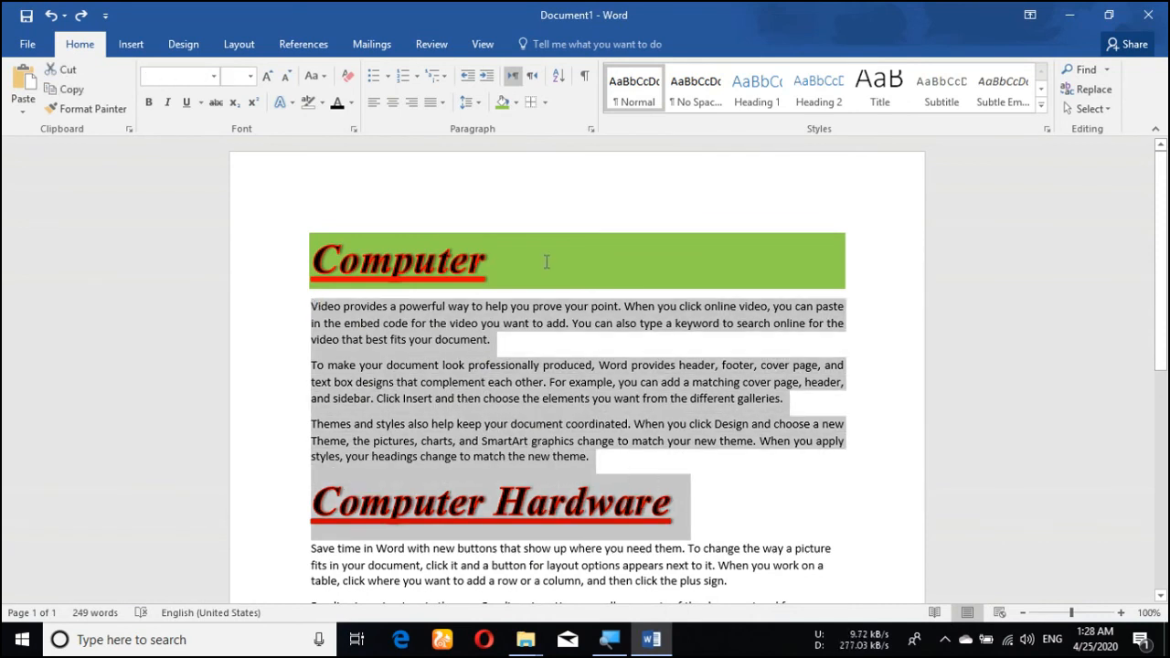
pyautogui.click(545, 104)
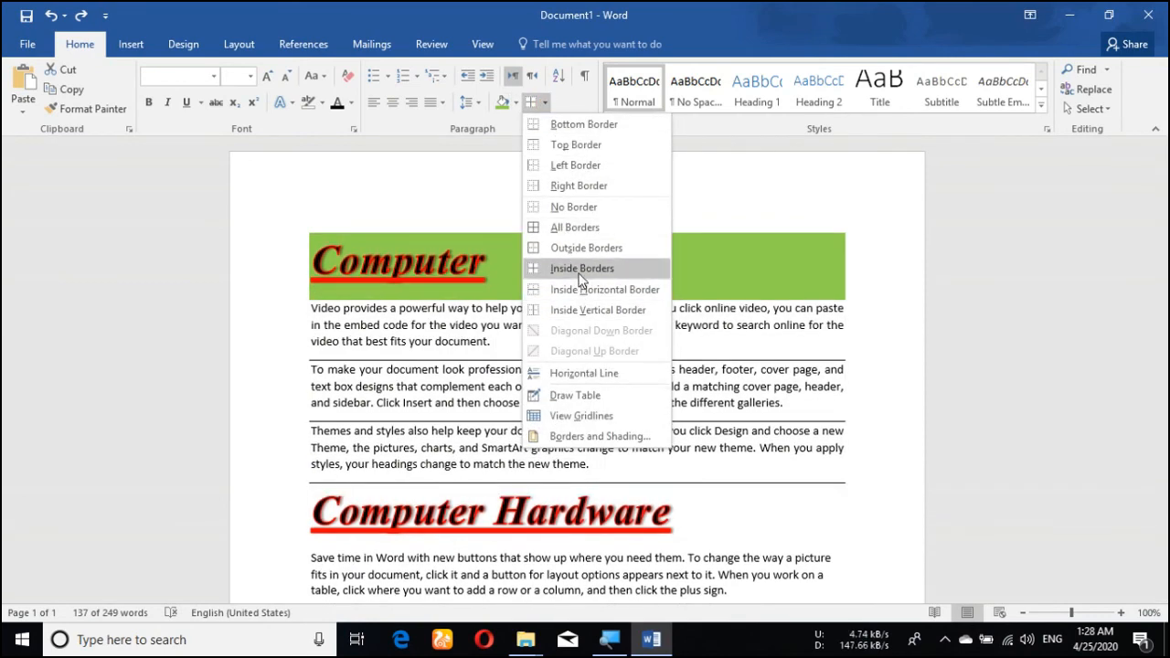
pyautogui.click(580, 273)
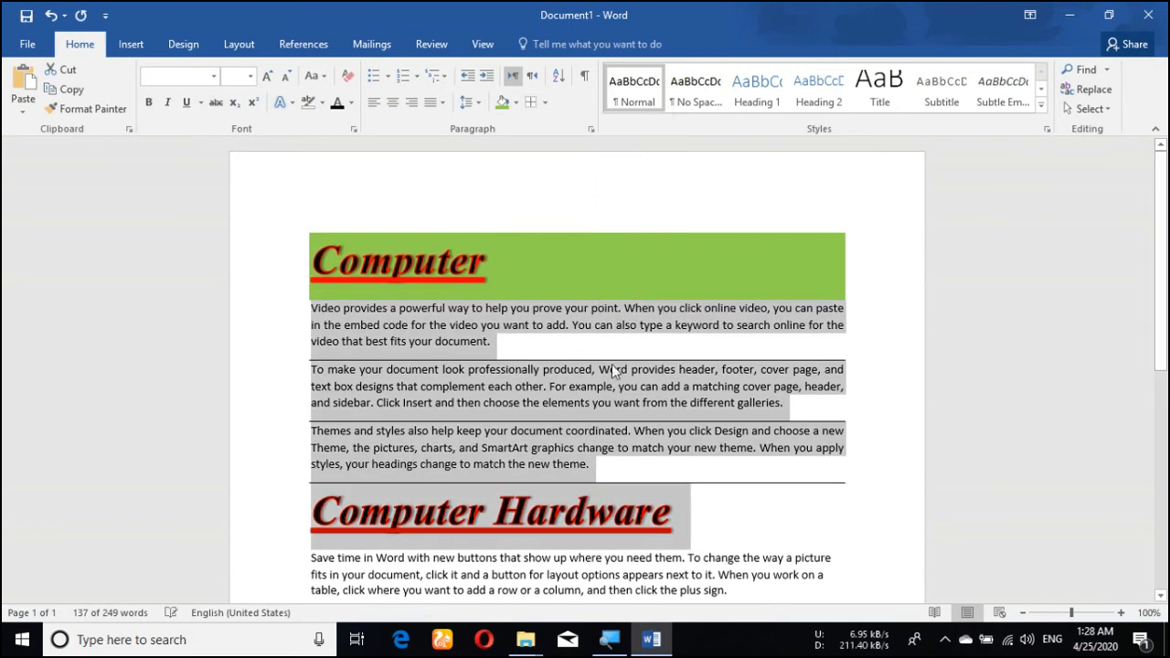
pyautogui.click(629, 452)
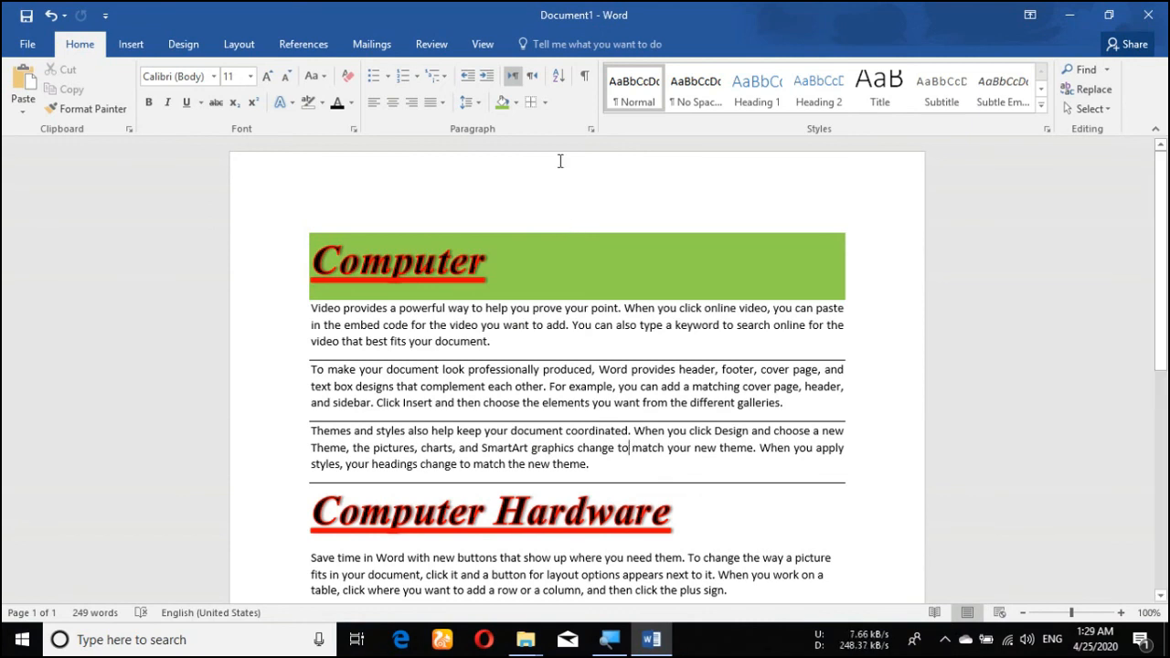
pyautogui.click(546, 104)
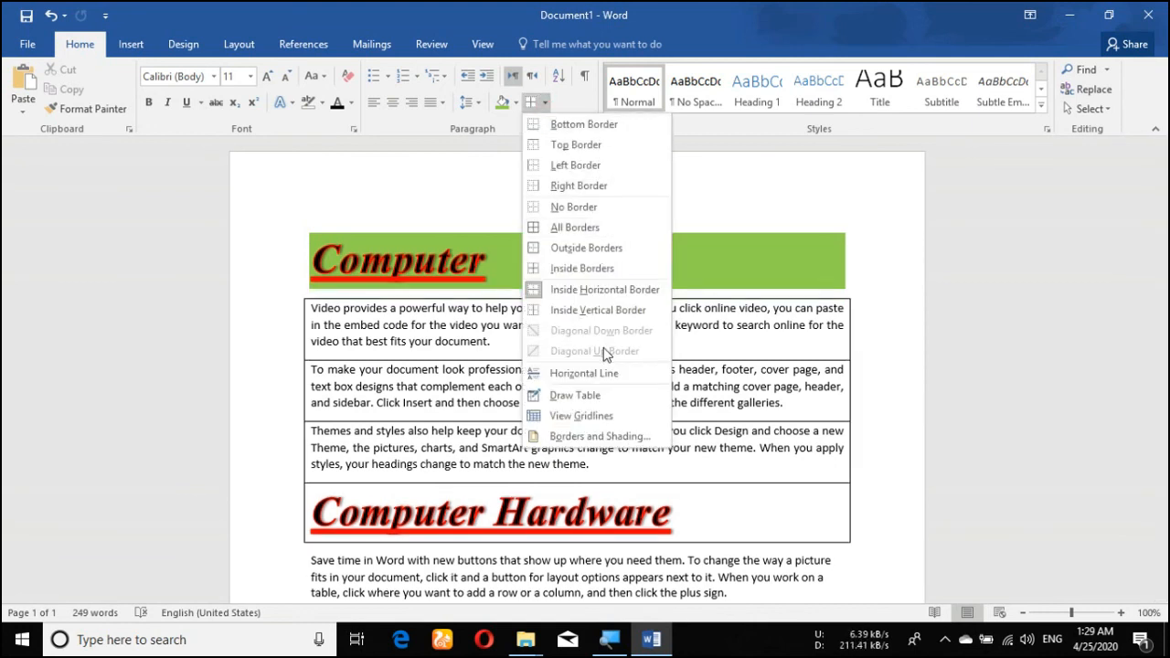
pyautogui.click(437, 370)
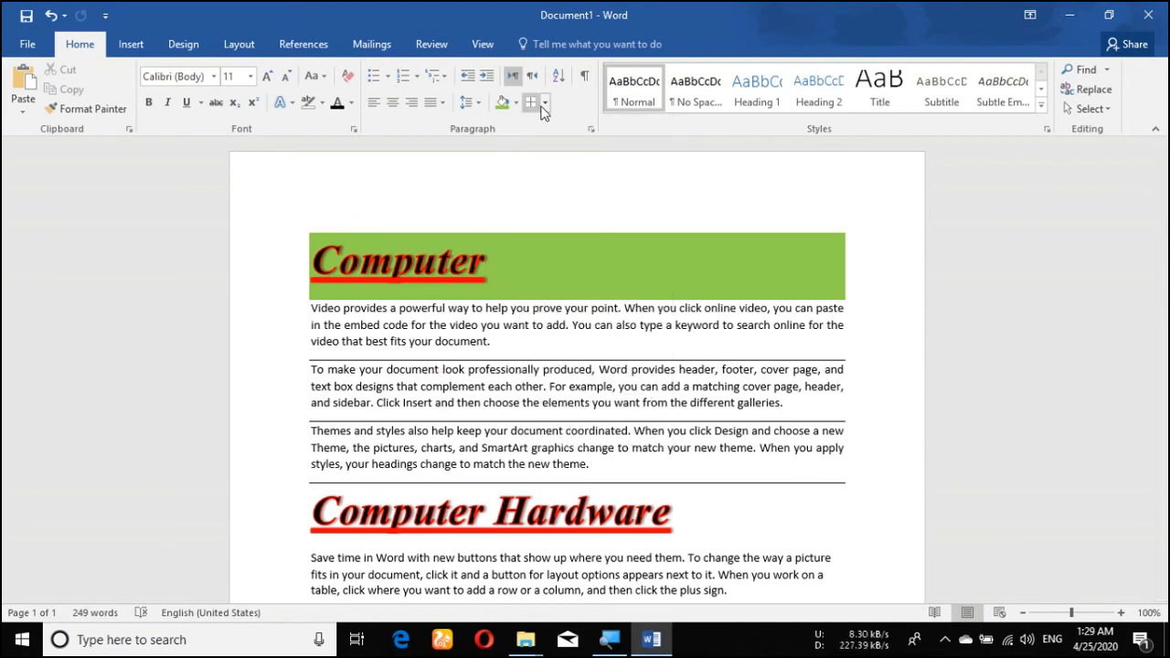